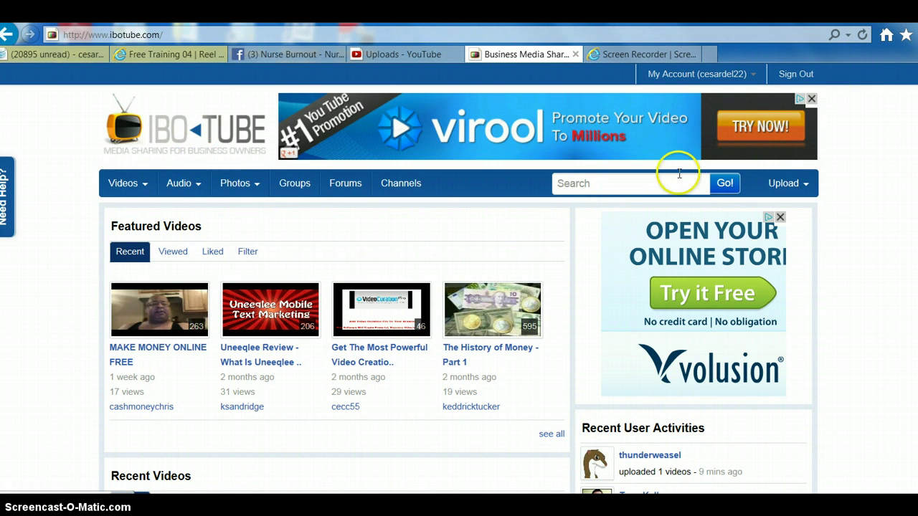
Scroll down through the Recent Videos grid on the IBOtube home page and back up
{"action": "scroll", "coordinate": [901, 127], "scroll_direction": "down", "scroll_amount": 3}
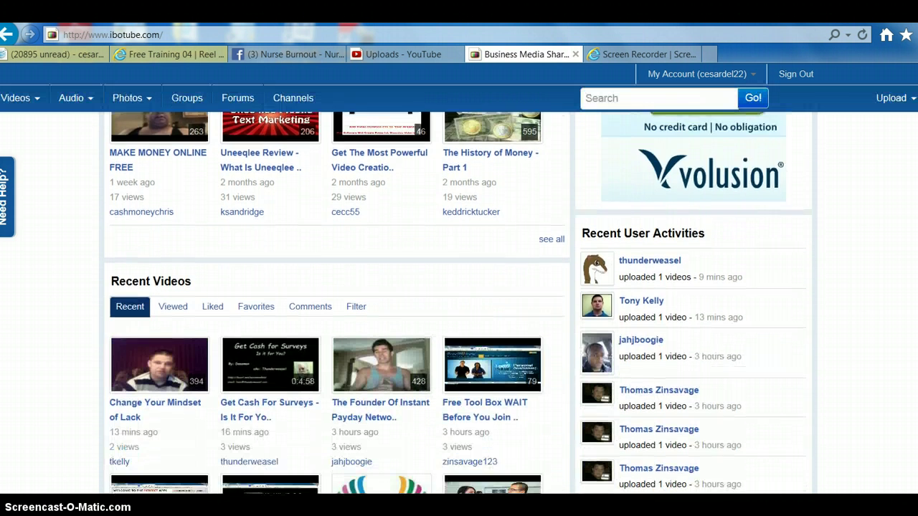
{"action": "scroll", "coordinate": [459, 290], "scroll_direction": "down", "scroll_amount": 1}
{"action": "scroll", "coordinate": [459, 290], "scroll_direction": "down", "scroll_amount": 1}
{"action": "scroll", "coordinate": [459, 289], "scroll_direction": "down", "scroll_amount": 1}
{"action": "scroll", "coordinate": [459, 290], "scroll_direction": "down", "scroll_amount": 1}
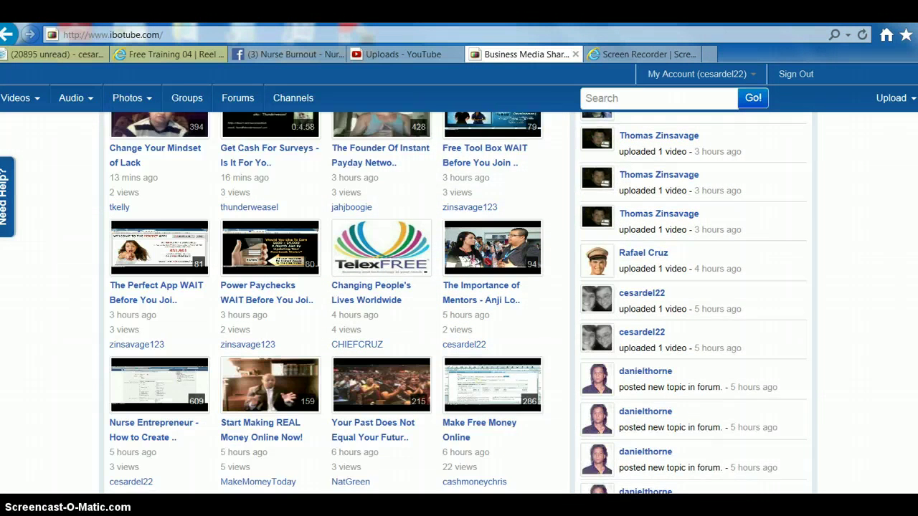
{"action": "scroll", "coordinate": [459, 290], "scroll_direction": "down", "scroll_amount": 1}
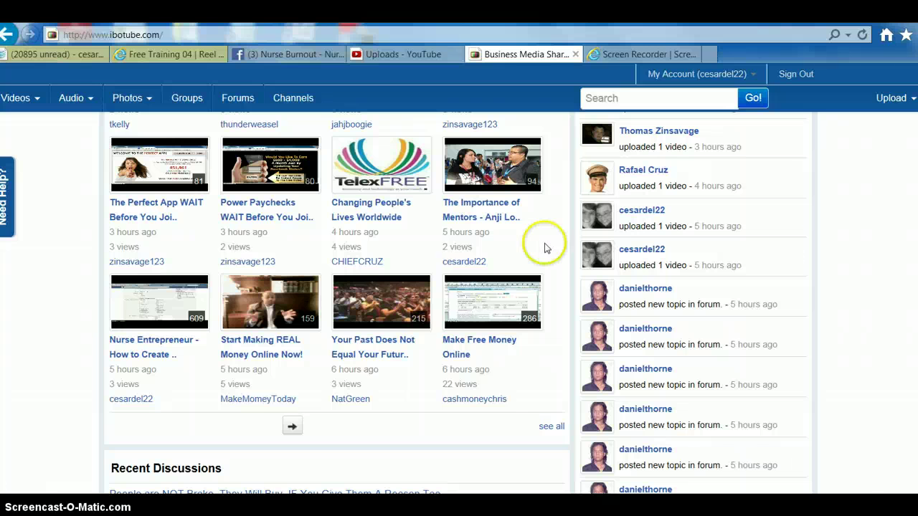
{"action": "scroll", "coordinate": [459, 301], "scroll_direction": "up", "scroll_amount": 5}
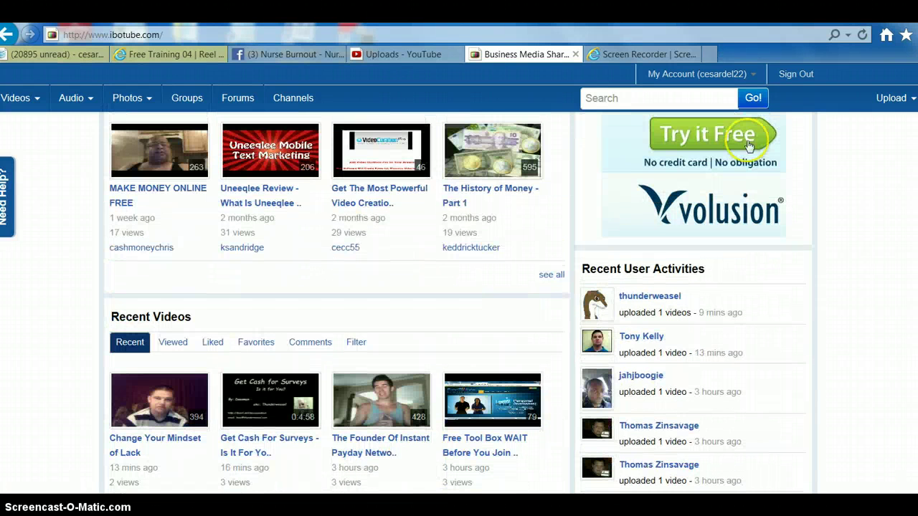
Open the 'Nurse Entrepreneur and Networking' upload on YouTube and pause it
{"action": "left_click", "coordinate": [405, 55]}
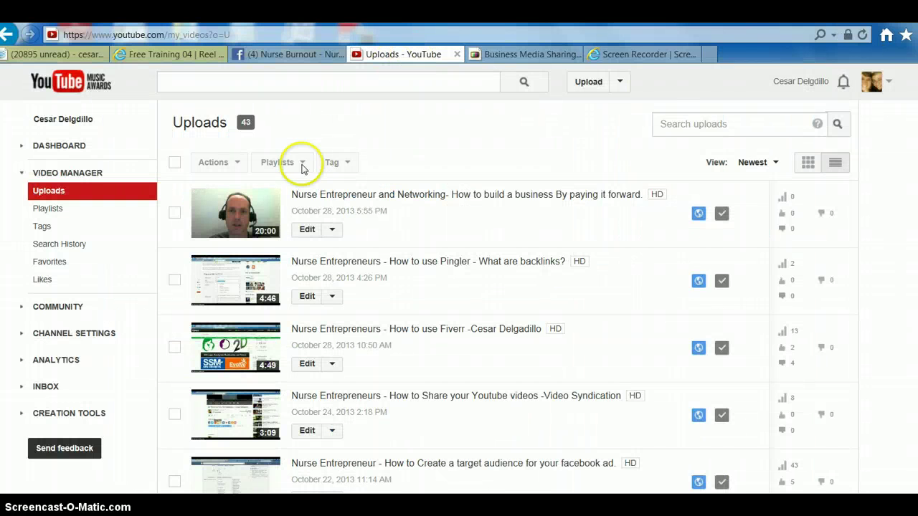
{"action": "left_click", "coordinate": [422, 195]}
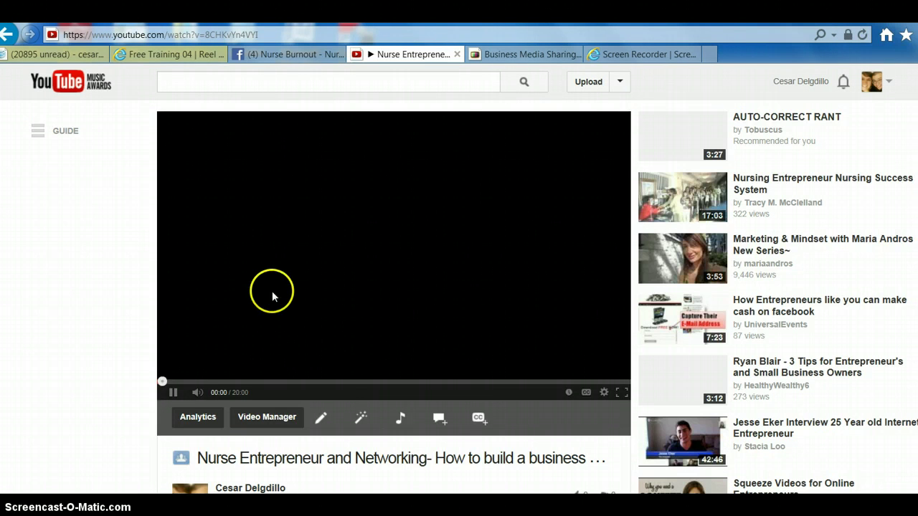
{"action": "left_click", "coordinate": [173, 394]}
Copy the video's share link from its Share options
{"action": "scroll", "coordinate": [176, 390], "scroll_direction": "down", "scroll_amount": 2}
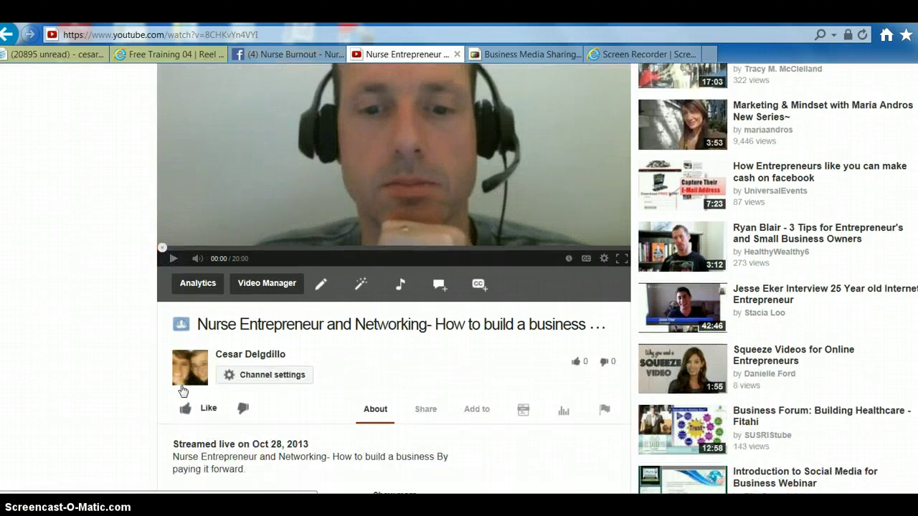
{"action": "scroll", "coordinate": [180, 390], "scroll_direction": "down", "scroll_amount": 2}
{"action": "left_click", "coordinate": [423, 277]}
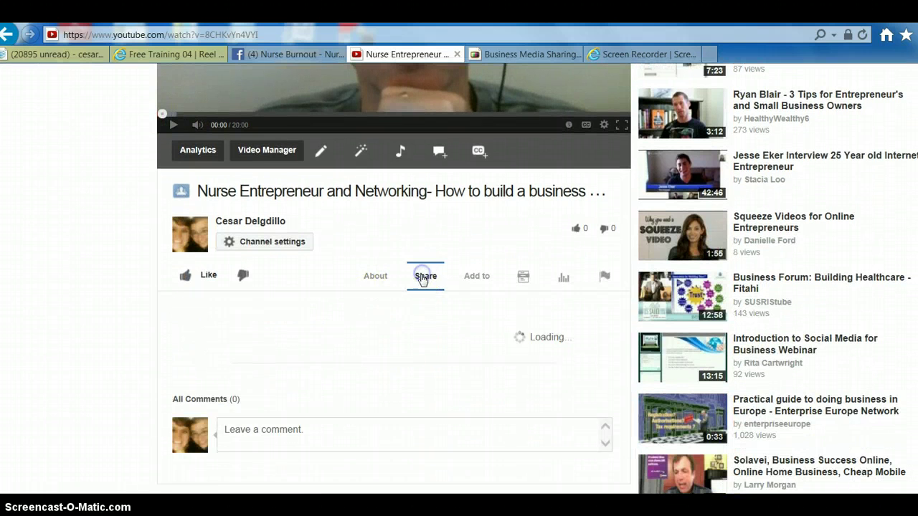
{"action": "right_click", "coordinate": [323, 387]}
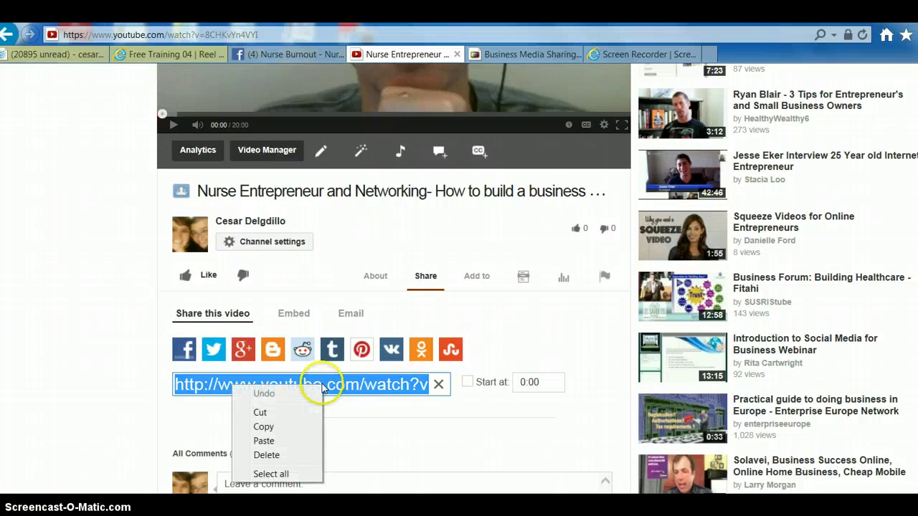
{"action": "left_click", "coordinate": [265, 429]}
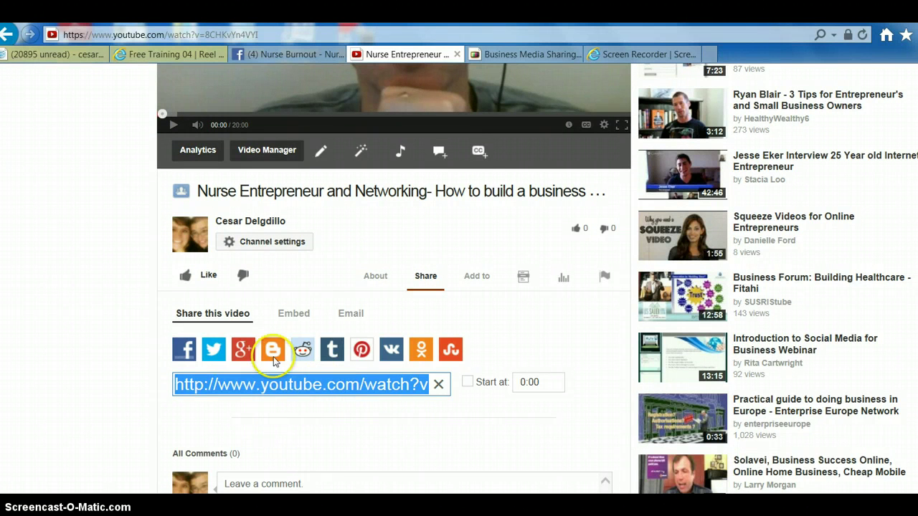
Back in IBOtube, go to Videos > Upload and continue with No Album selected
{"action": "left_click", "coordinate": [527, 55]}
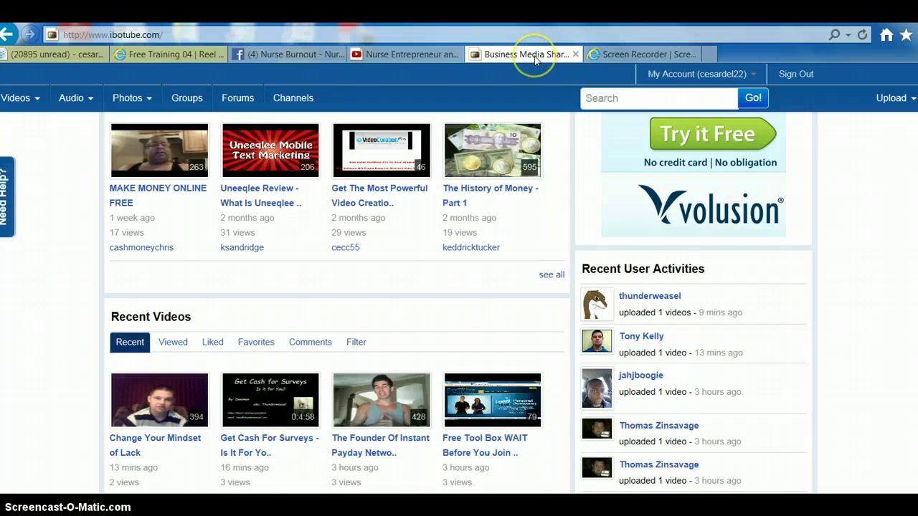
{"action": "scroll", "coordinate": [361, 263], "scroll_direction": "up", "scroll_amount": 2}
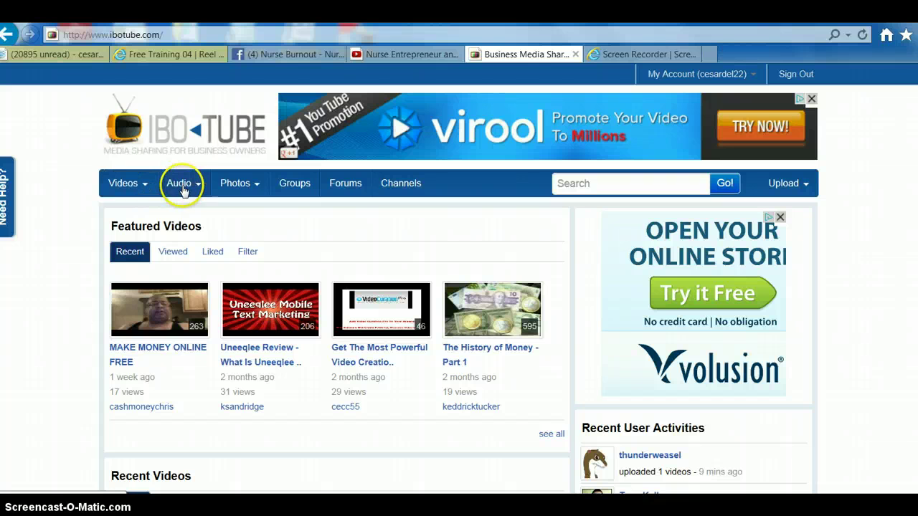
{"action": "left_click", "coordinate": [143, 185]}
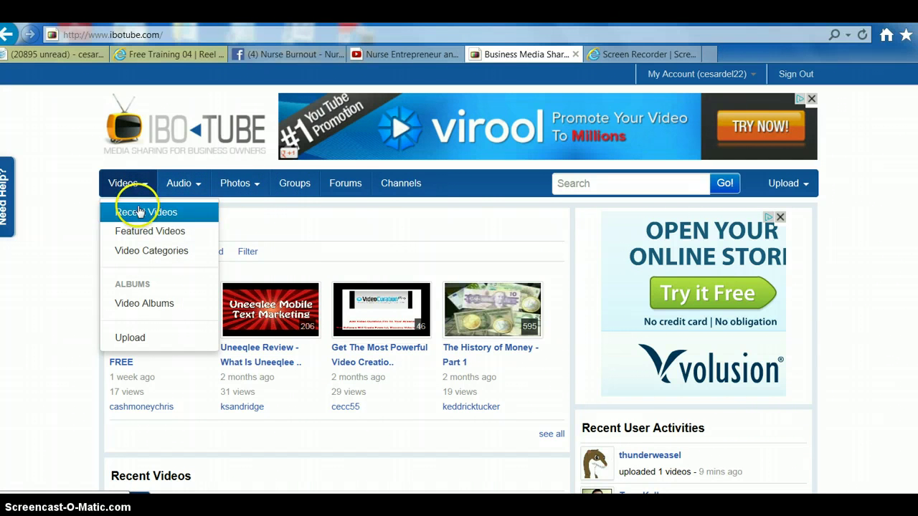
{"action": "left_click", "coordinate": [131, 338]}
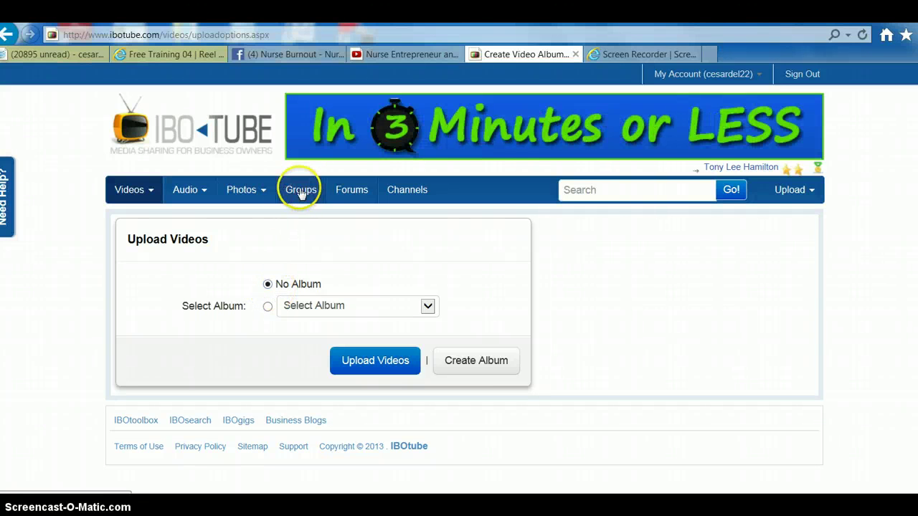
{"action": "left_click", "coordinate": [380, 364]}
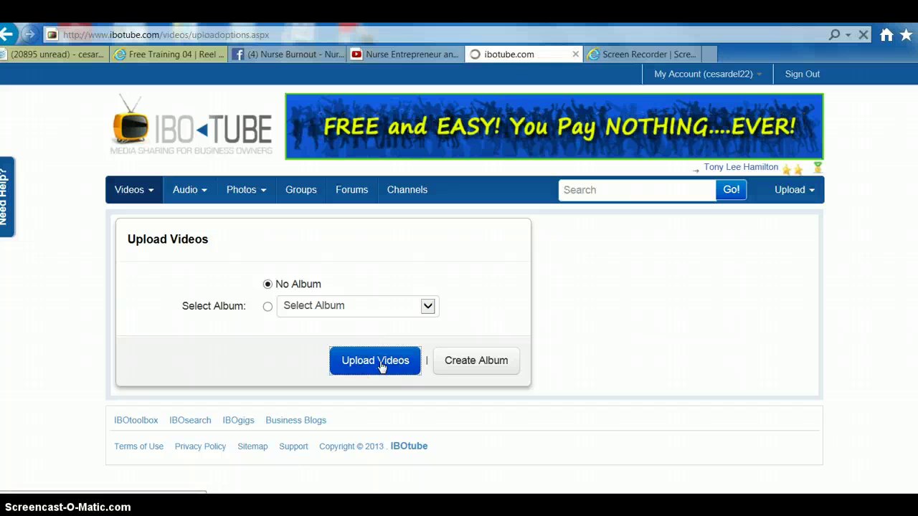
{"action": "scroll", "coordinate": [380, 367], "scroll_direction": "down", "scroll_amount": 1}
{"action": "scroll", "coordinate": [382, 366], "scroll_direction": "down", "scroll_amount": 2}
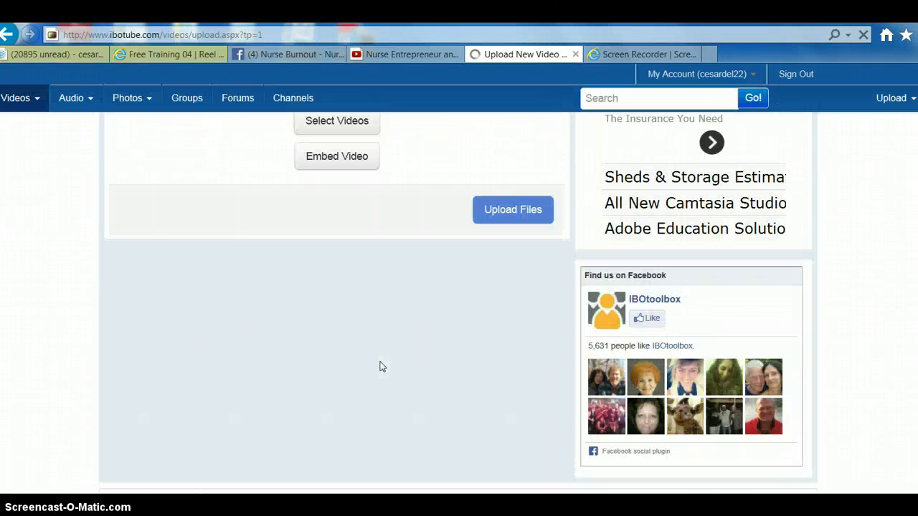
Choose Embed Video and paste the copied YouTube link into the Fetch YouTube Video Information field
{"action": "left_click", "coordinate": [313, 159]}
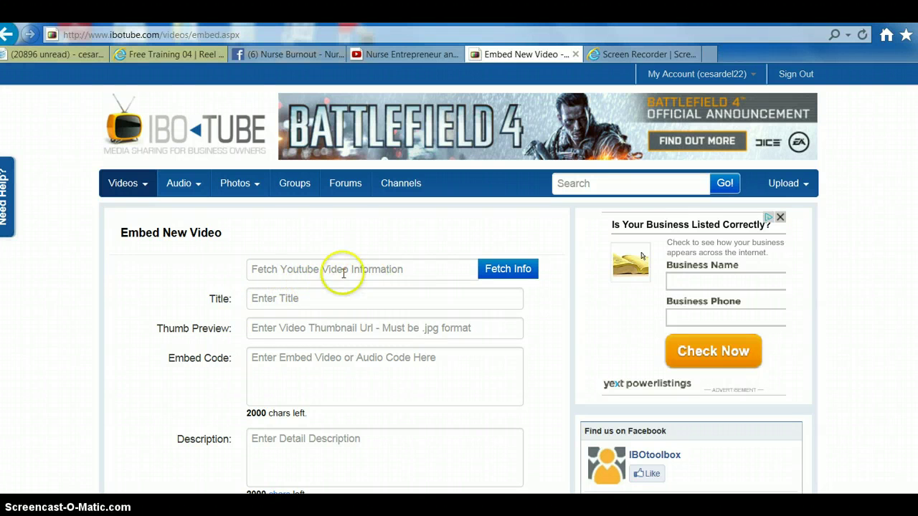
{"action": "right_click", "coordinate": [263, 269]}
{"action": "left_click", "coordinate": [213, 328]}
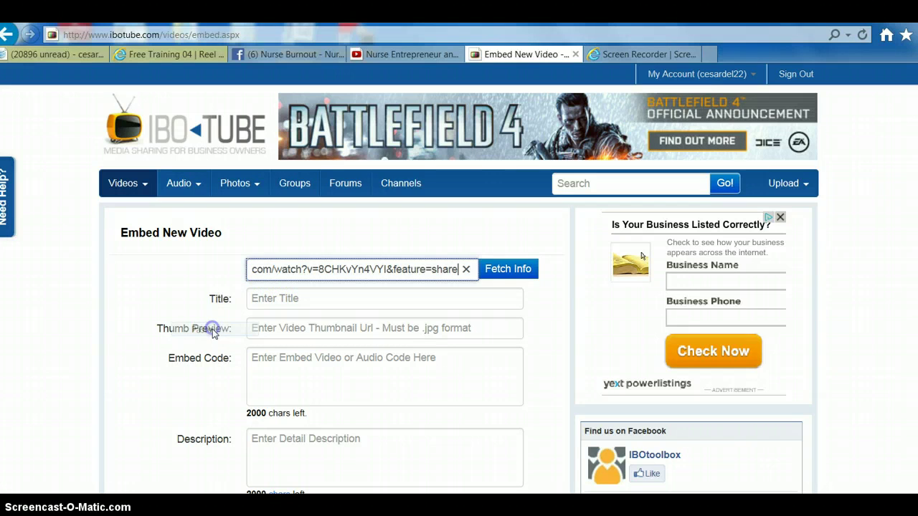
Fetch the YouTube video's title and description into the embed form
{"action": "left_click", "coordinate": [514, 273]}
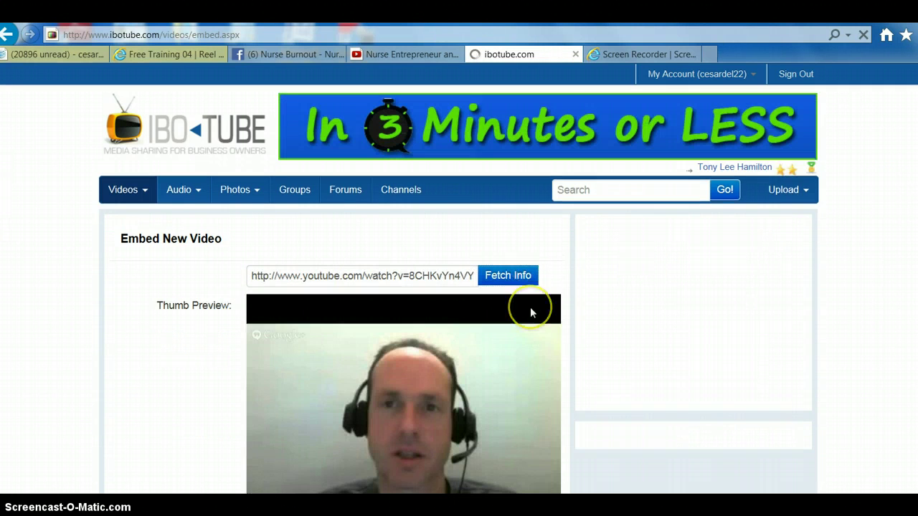
{"action": "scroll", "coordinate": [530, 309], "scroll_direction": "down", "scroll_amount": 5}
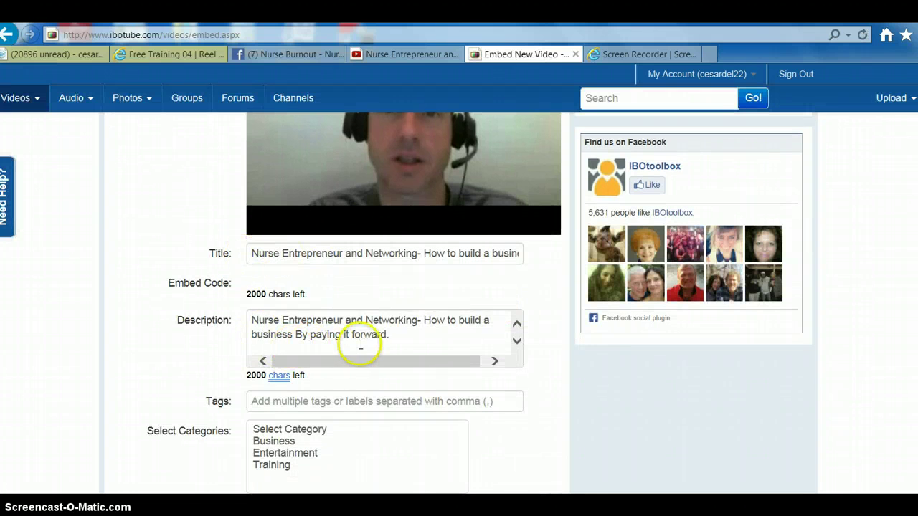
{"action": "key", "text": "ctrl+v"}
{"action": "left_click", "coordinate": [516, 340]}
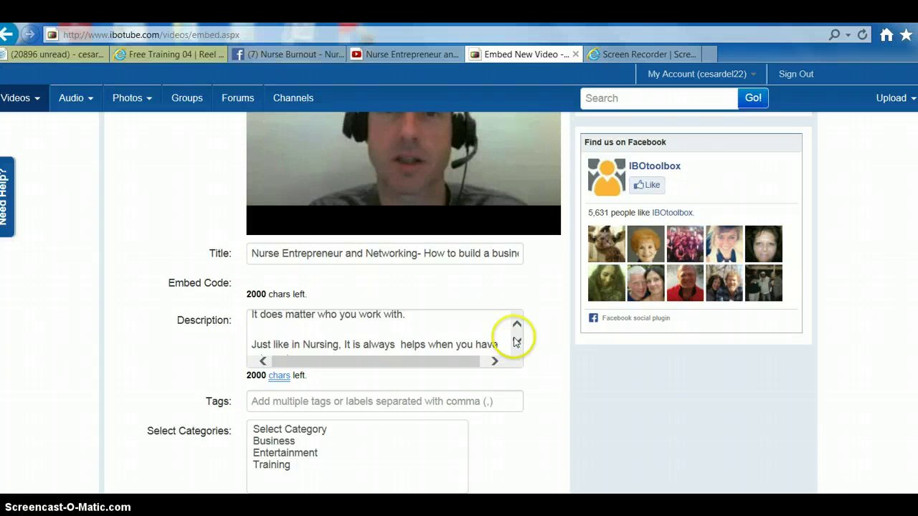
{"action": "left_click", "coordinate": [516, 341]}
{"action": "left_click", "coordinate": [516, 341]}
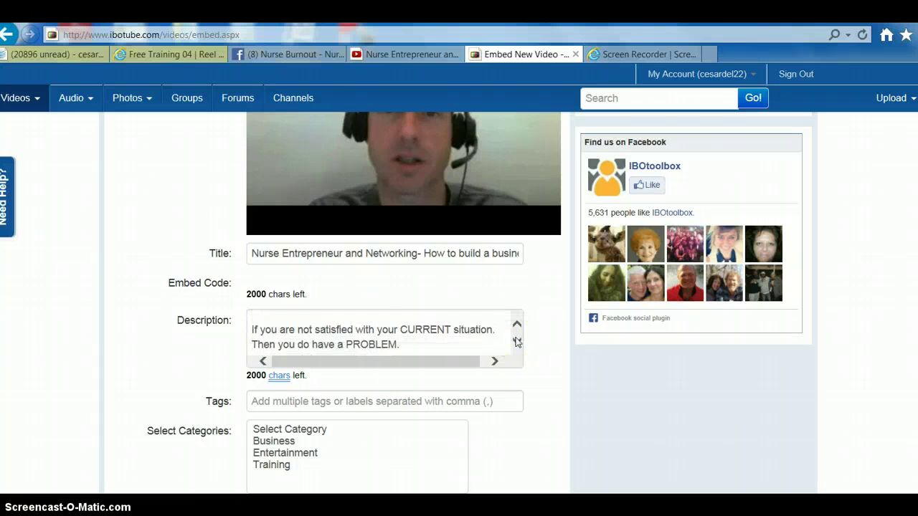
{"action": "left_click", "coordinate": [516, 341]}
{"action": "scroll", "coordinate": [549, 342], "scroll_direction": "down", "scroll_amount": 3}
{"action": "scroll", "coordinate": [551, 344], "scroll_direction": "up", "scroll_amount": 5}
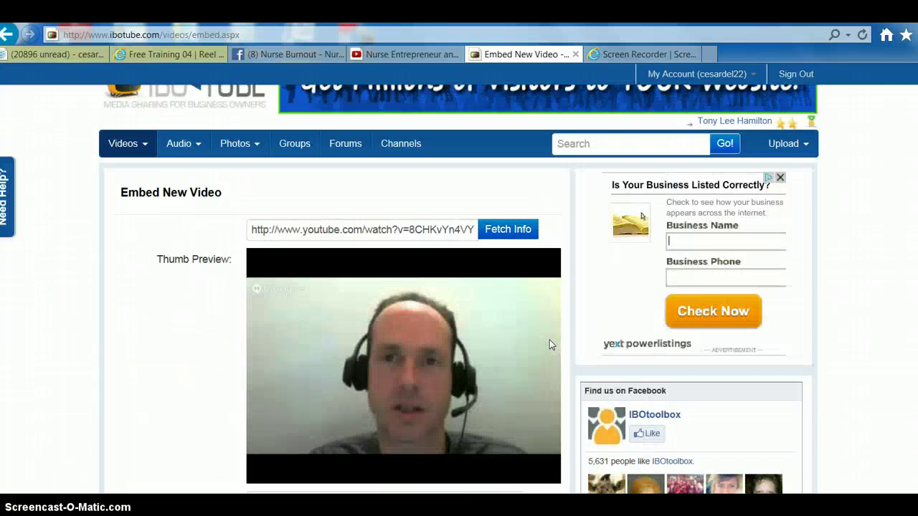
{"action": "scroll", "coordinate": [548, 344], "scroll_direction": "down", "scroll_amount": 3}
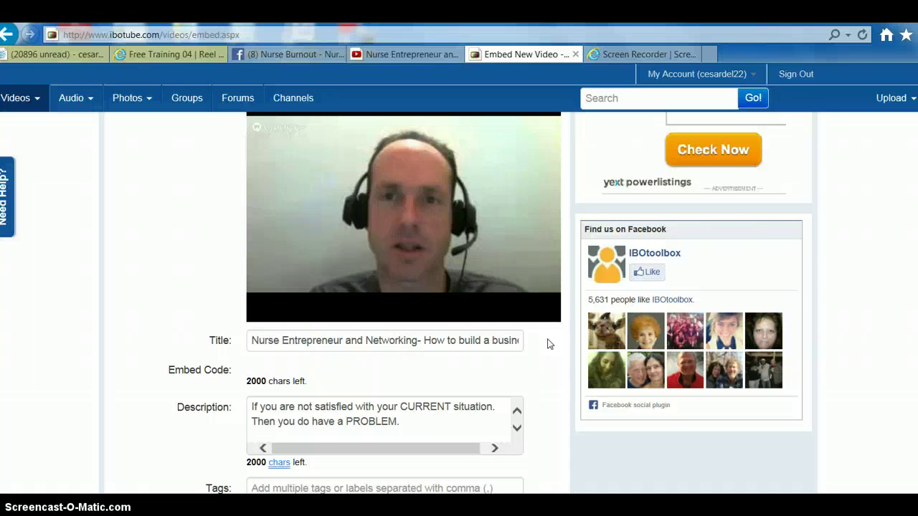
{"action": "scroll", "coordinate": [550, 344], "scroll_direction": "down", "scroll_amount": 4}
Tag the video: nurse, nurses, nurse entrepreneur, online marketing, ibotube
{"action": "left_click", "coordinate": [290, 290]}
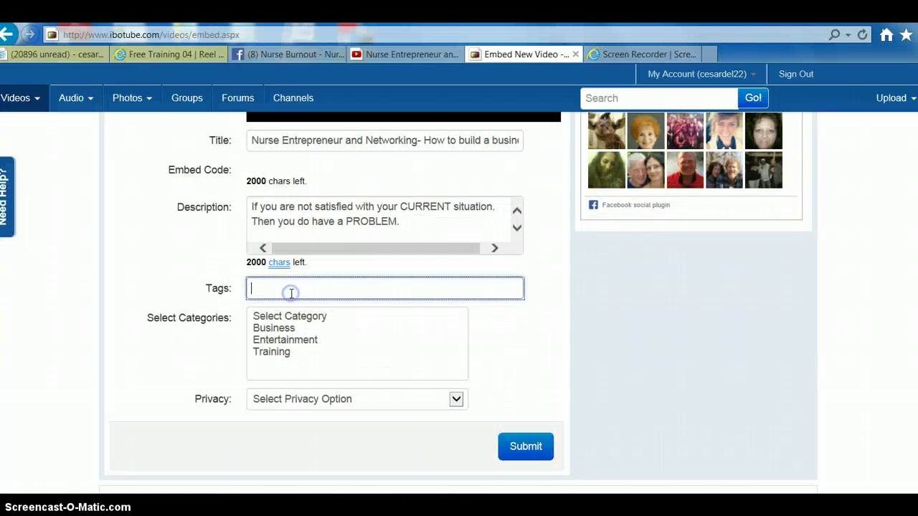
{"action": "type", "text": "n"}
{"action": "type", "text": "urse, nu"}
{"action": "type", "text": "rses, nur"}
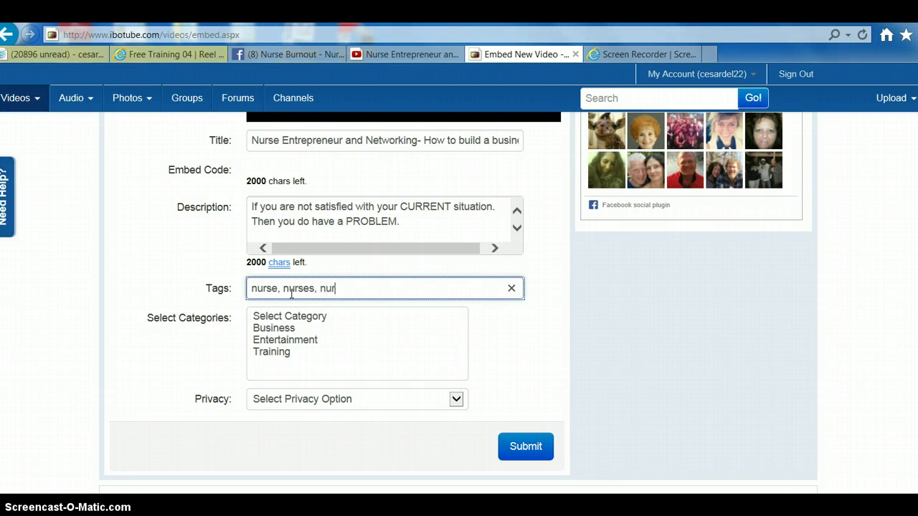
{"action": "type", "text": "ese"}
{"action": "key", "text": "BackSpace"}
{"action": "key", "text": "BackSpace"}
{"action": "key", "text": "BackSpace"}
{"action": "type", "text": "se entre"}
{"action": "type", "text": "preneur, "}
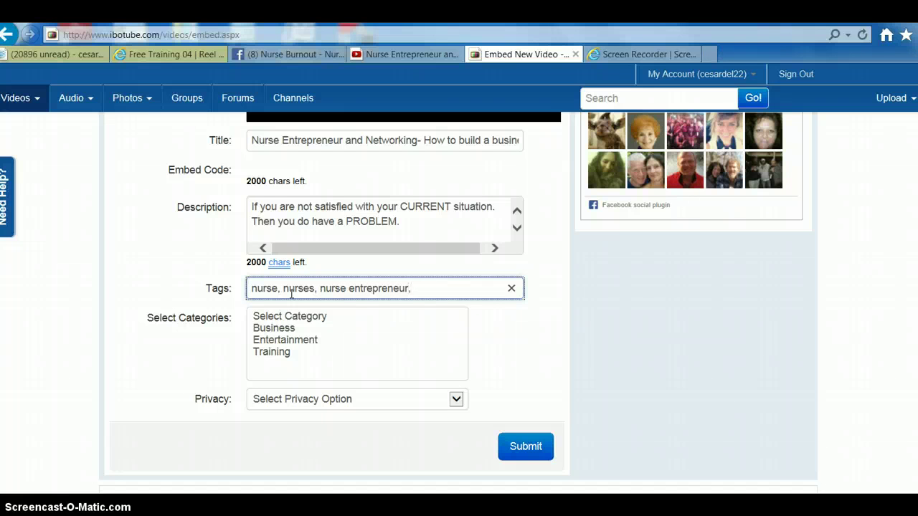
{"action": "type", "text": "onl"}
{"action": "type", "text": "ine mar"}
{"action": "type", "text": "keti"}
{"action": "type", "text": "ng, "}
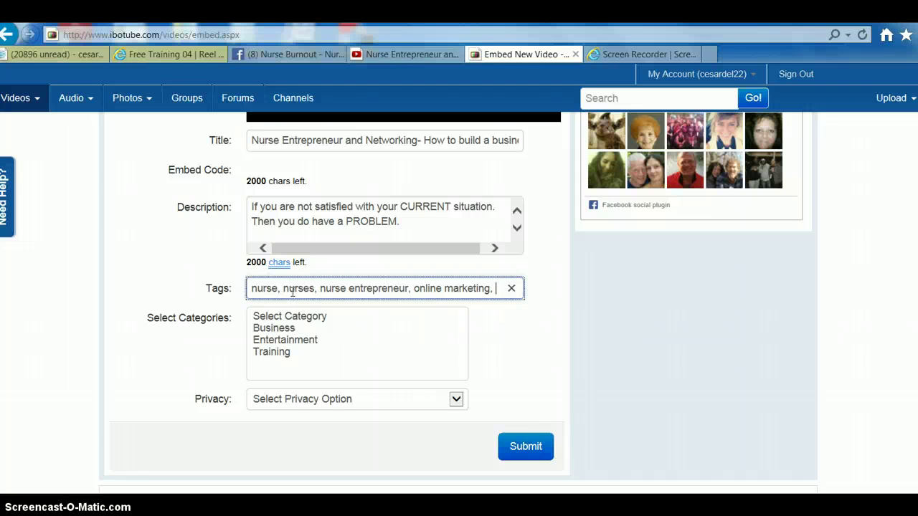
{"action": "type", "text": "ibotube"}
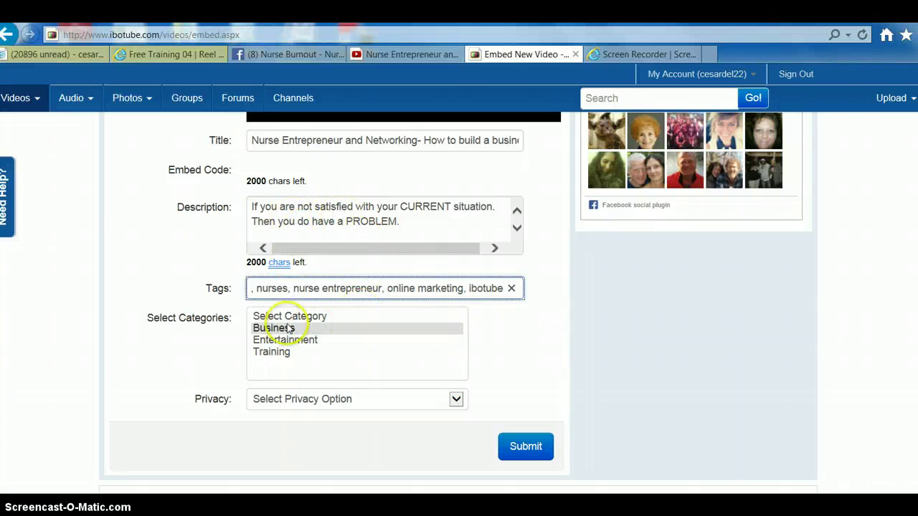
Set the video's category to Training and its privacy to Public
{"action": "left_click", "coordinate": [276, 353]}
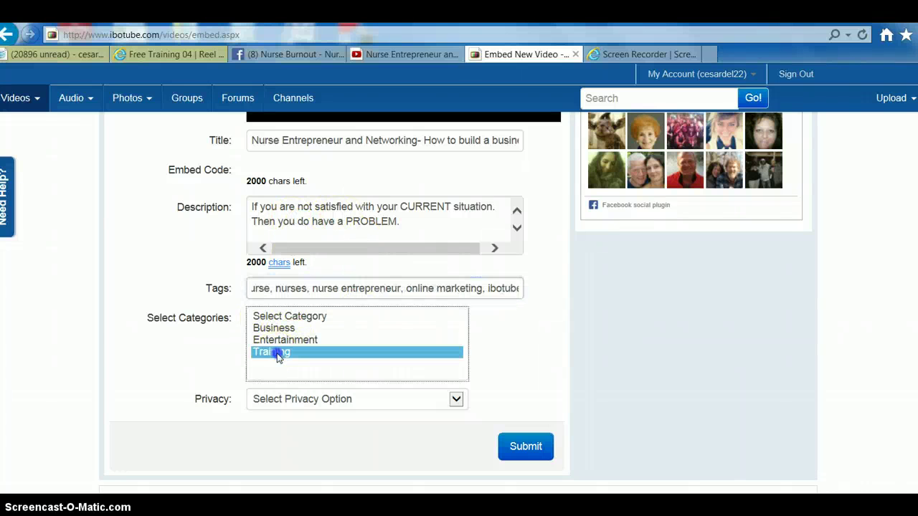
{"action": "left_click", "coordinate": [456, 399]}
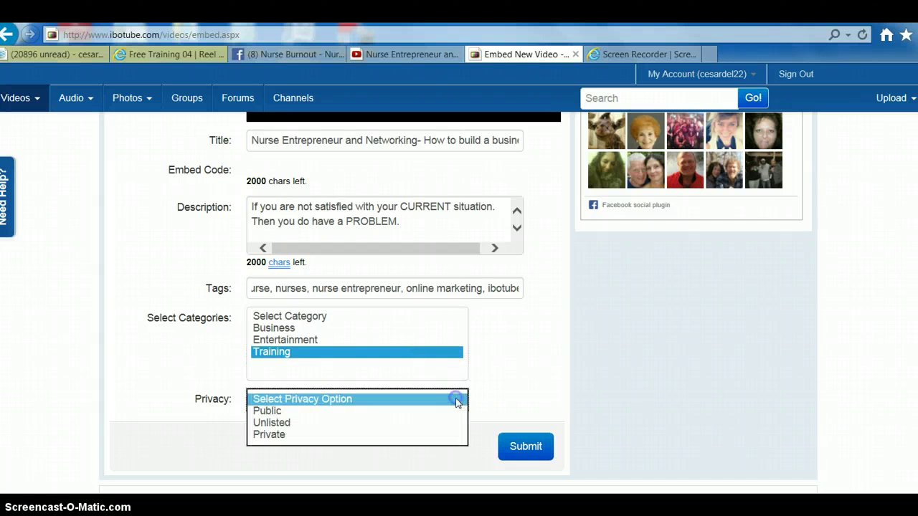
{"action": "left_click", "coordinate": [285, 411]}
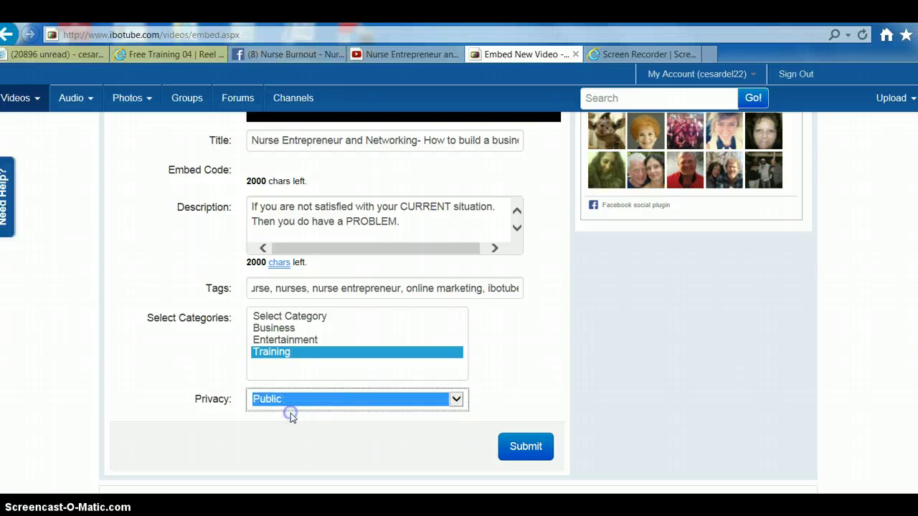
Submit the embedded video and check it's listed as Approved and Enabled in My Videos
{"action": "left_click", "coordinate": [528, 447]}
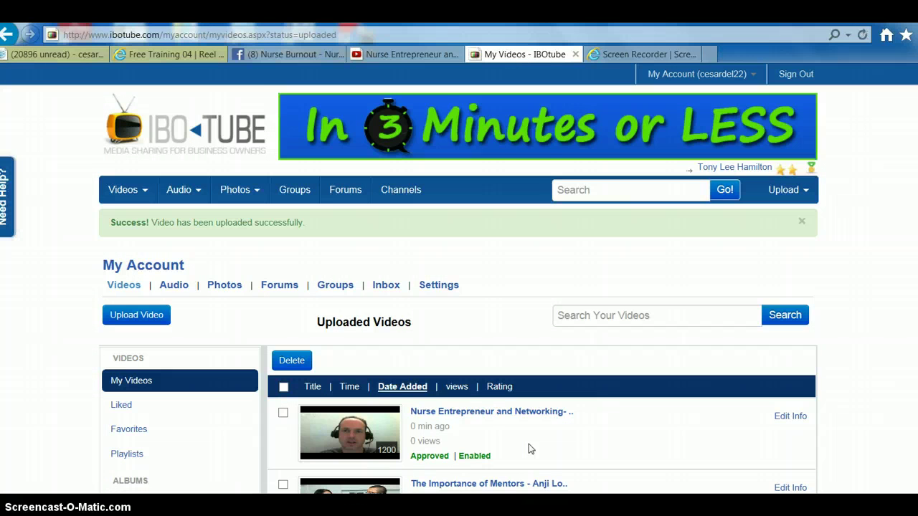
{"action": "scroll", "coordinate": [529, 444], "scroll_direction": "down", "scroll_amount": 3}
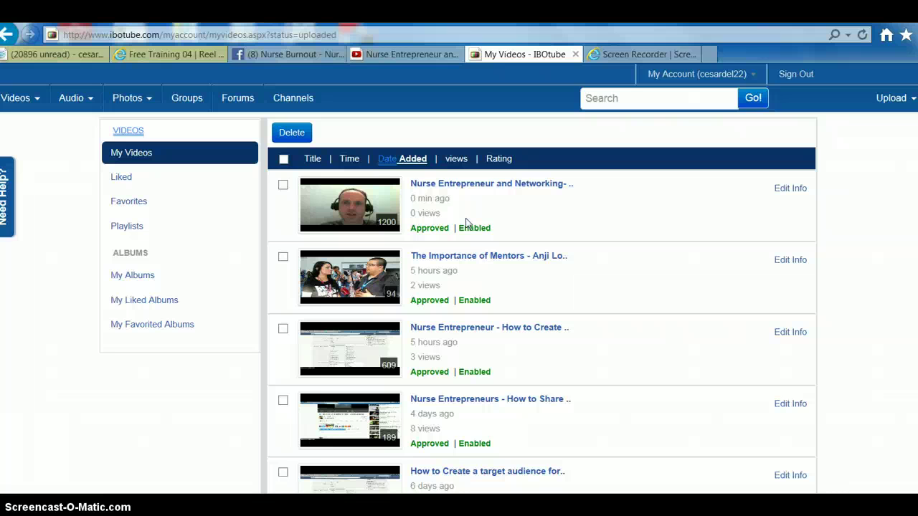
{"action": "left_click", "coordinate": [466, 223]}
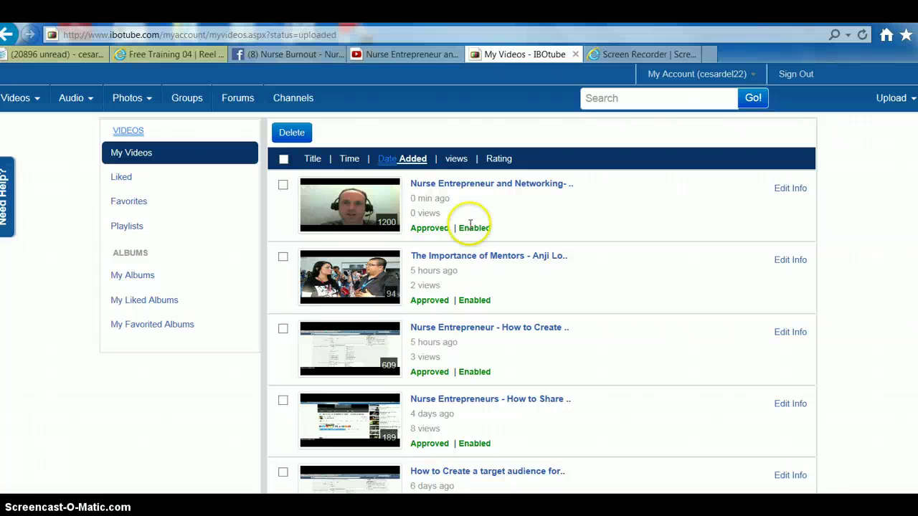
{"action": "scroll", "coordinate": [198, 332], "scroll_direction": "down", "scroll_amount": 1}
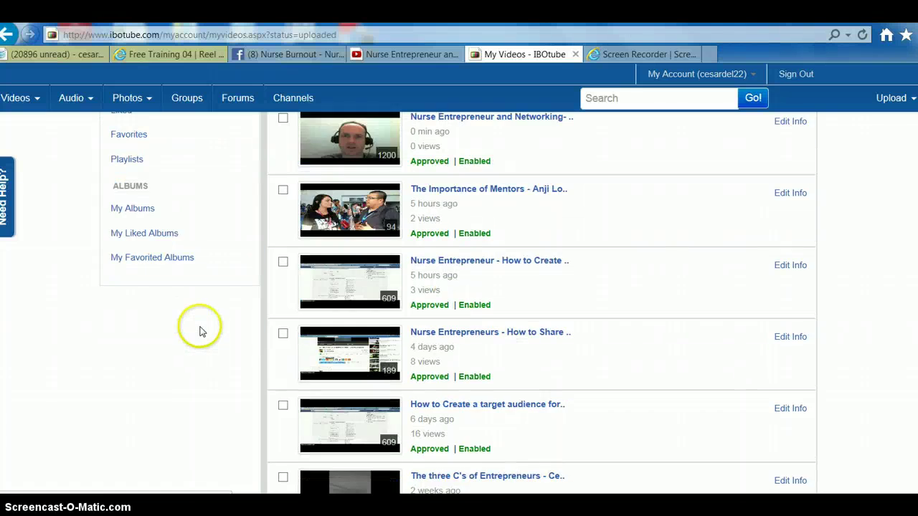
{"action": "scroll", "coordinate": [201, 331], "scroll_direction": "down", "scroll_amount": 4}
{"action": "scroll", "coordinate": [201, 331], "scroll_direction": "up", "scroll_amount": 1}
{"action": "scroll", "coordinate": [201, 331], "scroll_direction": "up", "scroll_amount": 4}
{"action": "scroll", "coordinate": [201, 331], "scroll_direction": "up", "scroll_amount": 3}
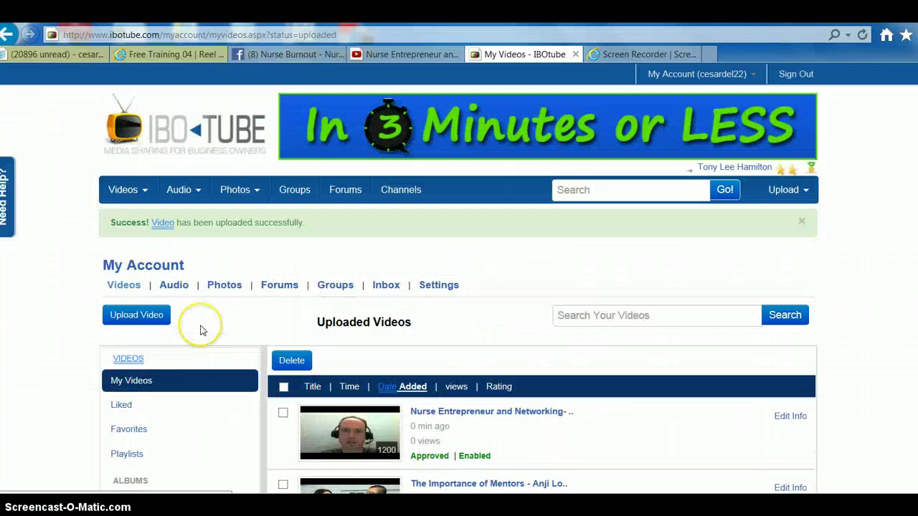
{"action": "scroll", "coordinate": [287, 322], "scroll_direction": "down", "scroll_amount": 1}
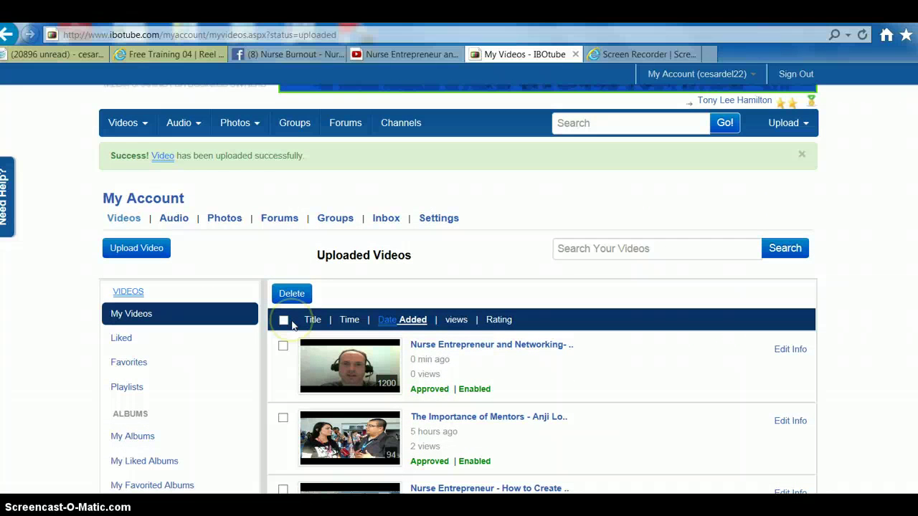
Go to Groups and open Nurse Entrepreneurs from the Latest Groups list
{"action": "left_click", "coordinate": [300, 125]}
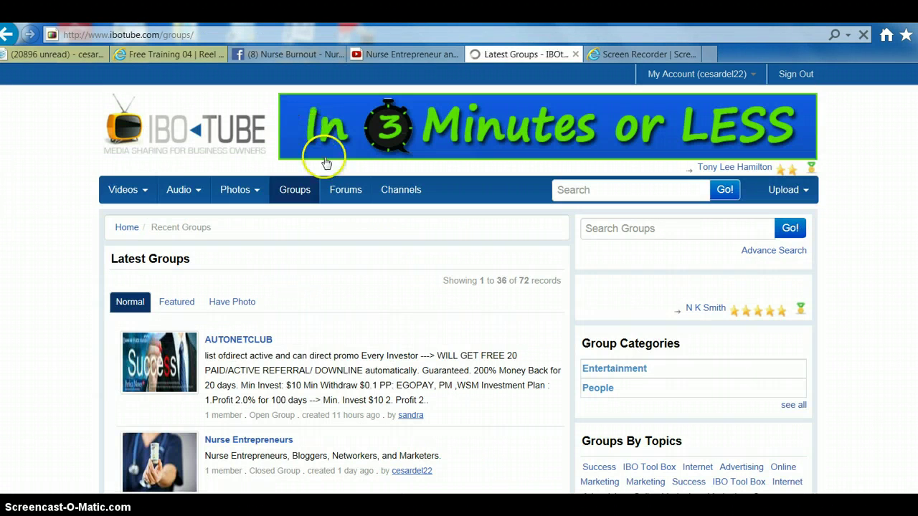
{"action": "scroll", "coordinate": [380, 320], "scroll_direction": "down", "scroll_amount": 2}
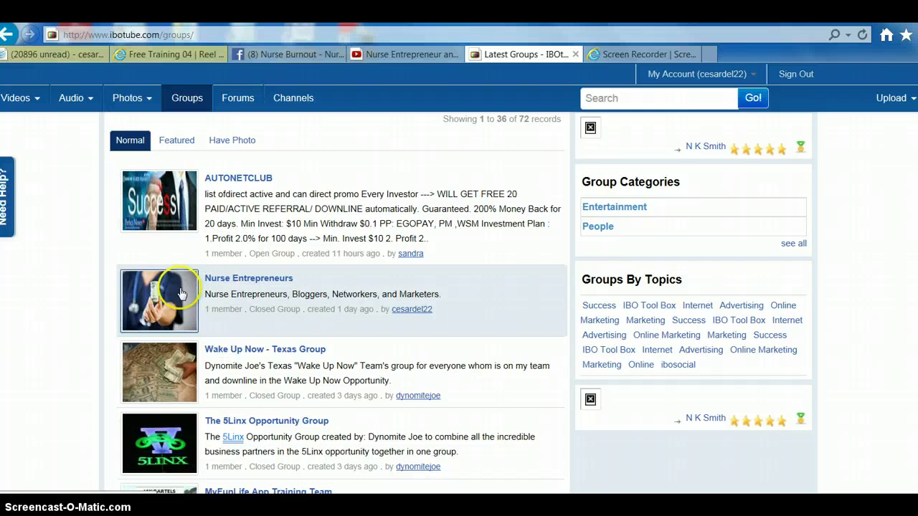
{"action": "left_click", "coordinate": [259, 281]}
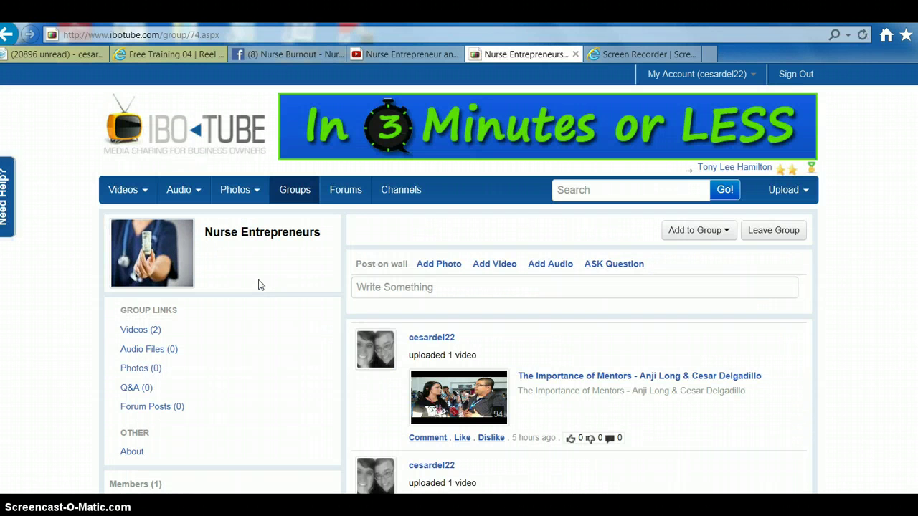
Browse the group wall's posted videos and recent member uploads
{"action": "scroll", "coordinate": [296, 354], "scroll_direction": "down", "scroll_amount": 1}
{"action": "scroll", "coordinate": [297, 356], "scroll_direction": "down", "scroll_amount": 2}
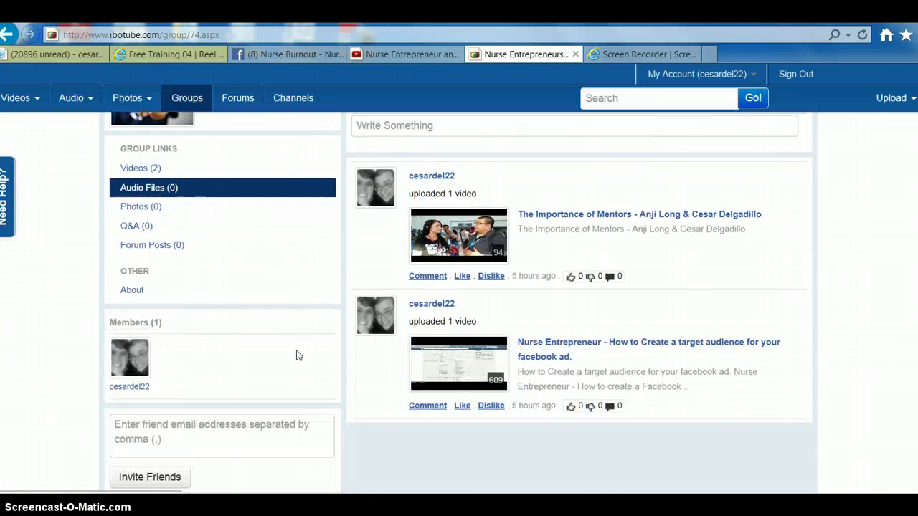
{"action": "scroll", "coordinate": [299, 356], "scroll_direction": "down", "scroll_amount": 1}
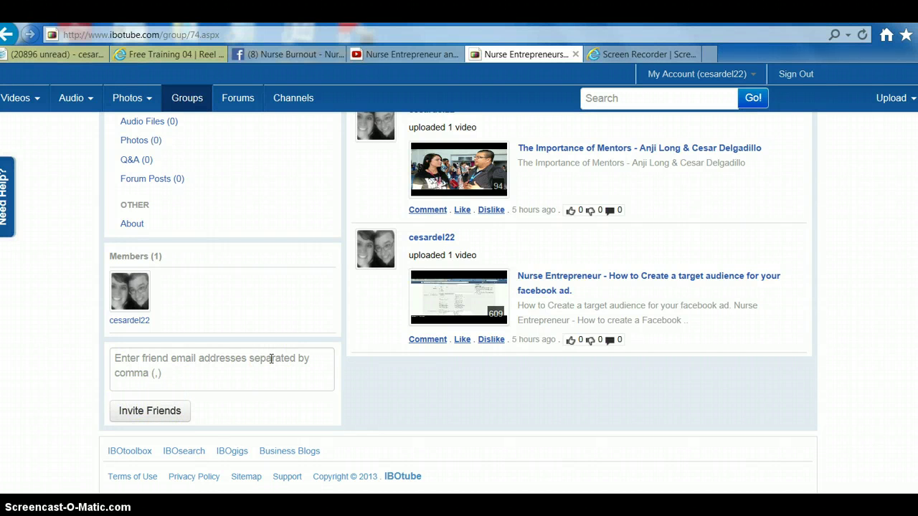
{"action": "left_click", "coordinate": [229, 367]}
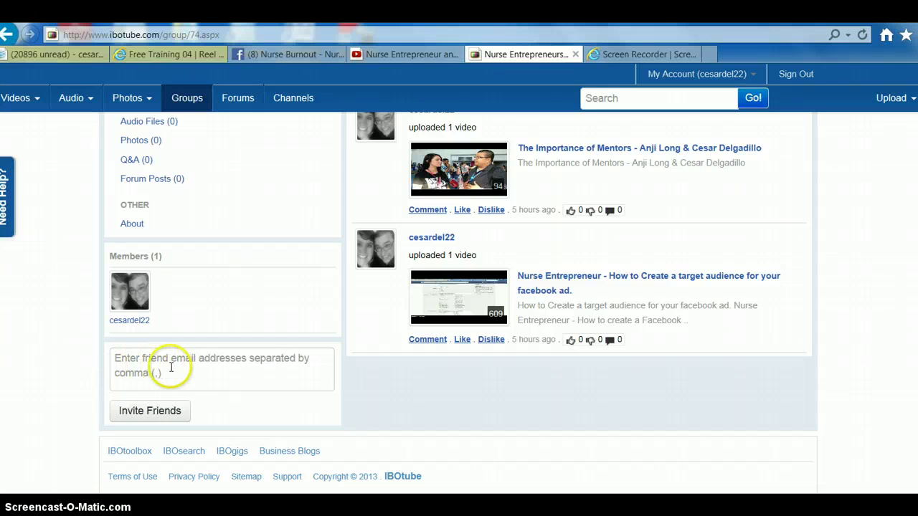
{"action": "scroll", "coordinate": [215, 368], "scroll_direction": "up", "scroll_amount": 1}
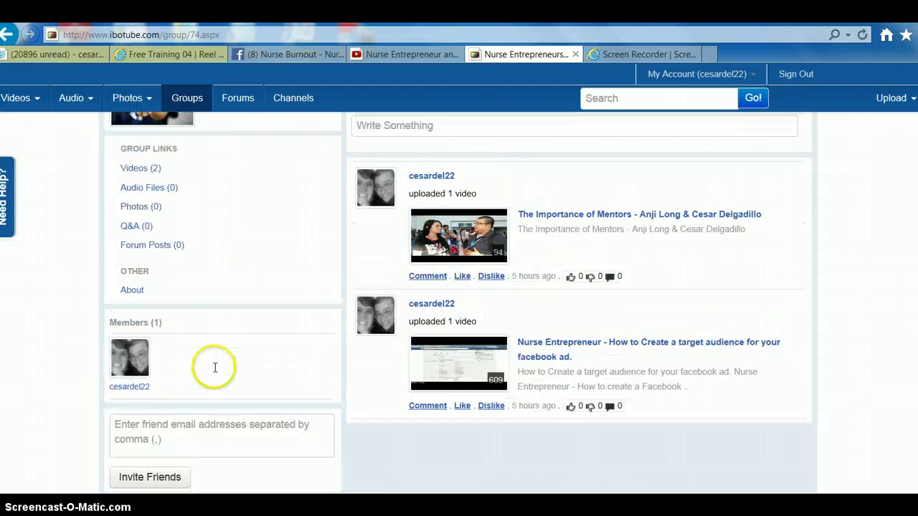
{"action": "scroll", "coordinate": [214, 368], "scroll_direction": "up", "scroll_amount": 3}
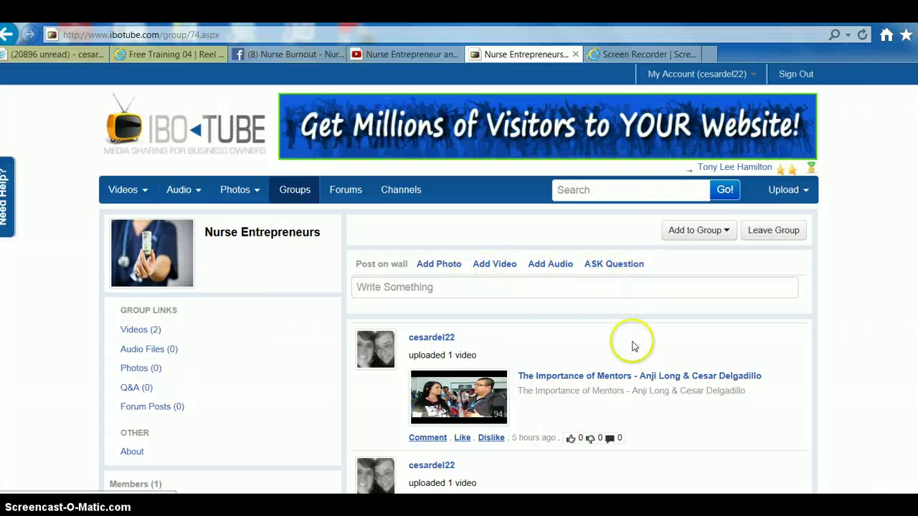
{"action": "scroll", "coordinate": [633, 346], "scroll_direction": "down", "scroll_amount": 2}
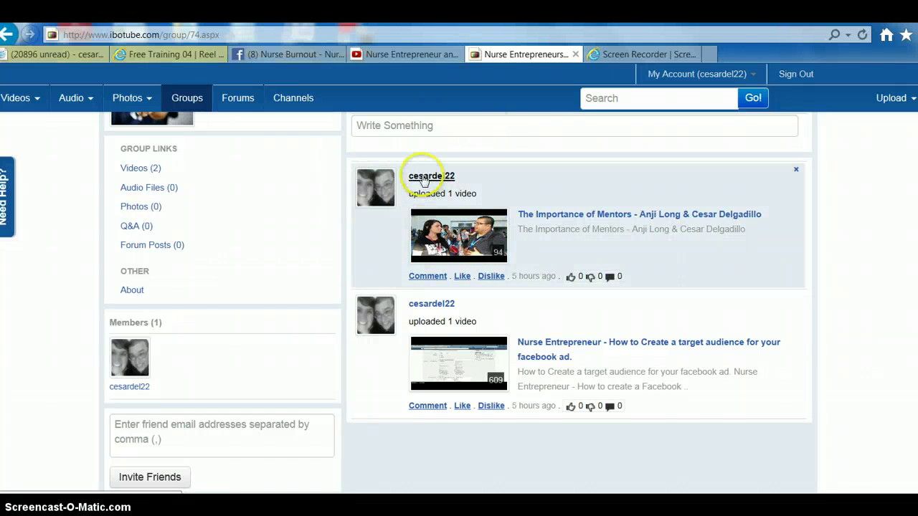
{"action": "scroll", "coordinate": [466, 194], "scroll_direction": "up", "scroll_amount": 2}
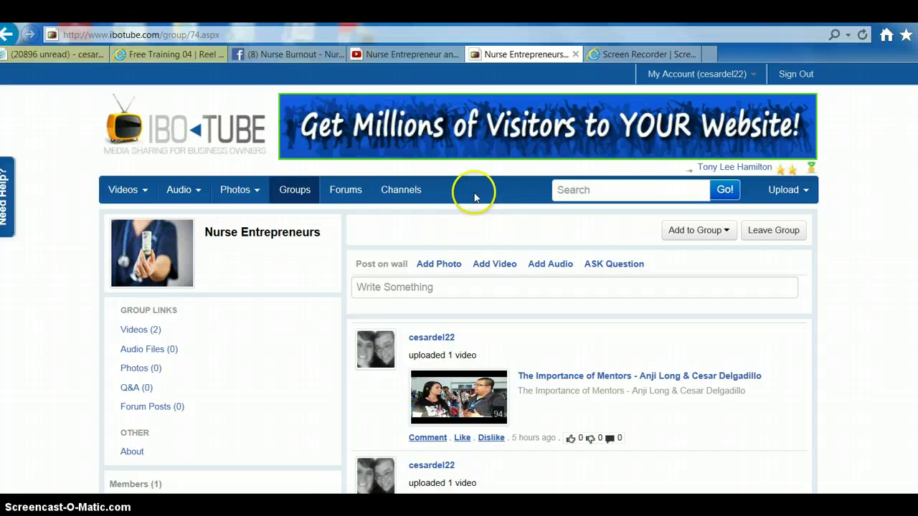
{"action": "scroll", "coordinate": [287, 308], "scroll_direction": "down", "scroll_amount": 1}
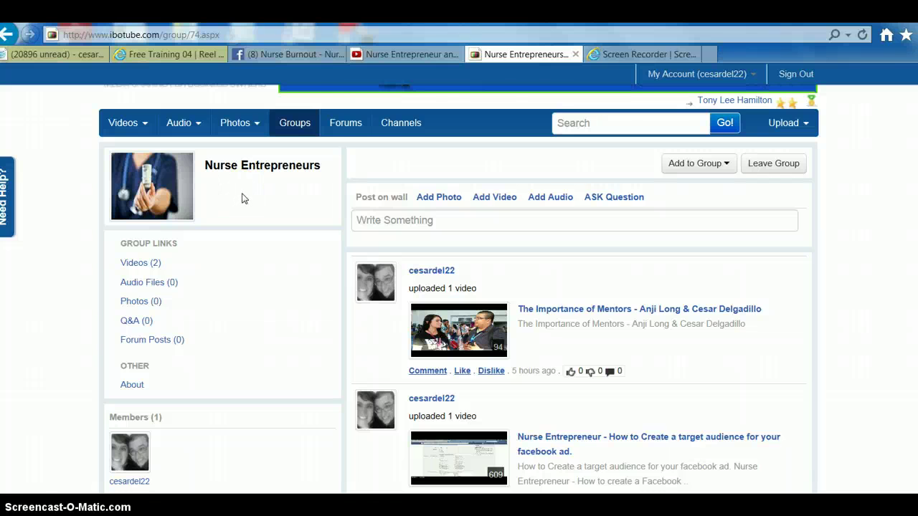
{"action": "scroll", "coordinate": [241, 197], "scroll_direction": "up", "scroll_amount": 1}
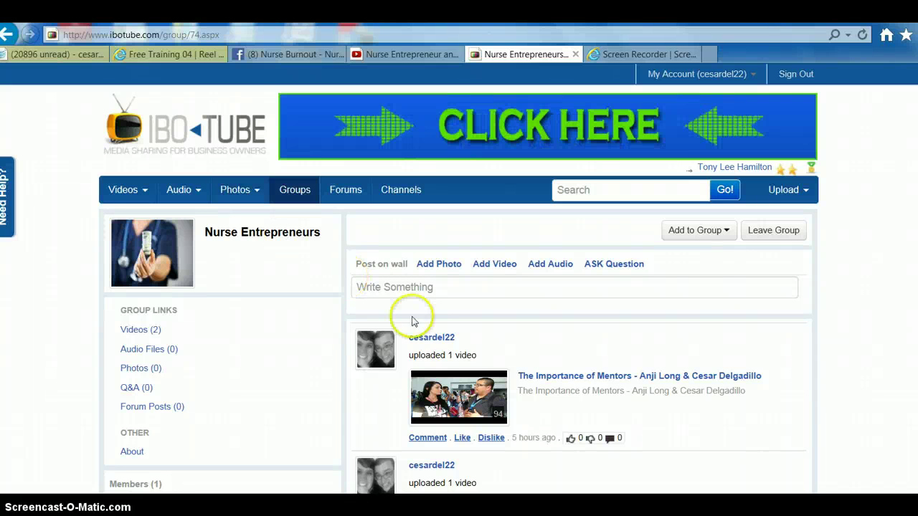
{"action": "scroll", "coordinate": [445, 326], "scroll_direction": "down", "scroll_amount": 3}
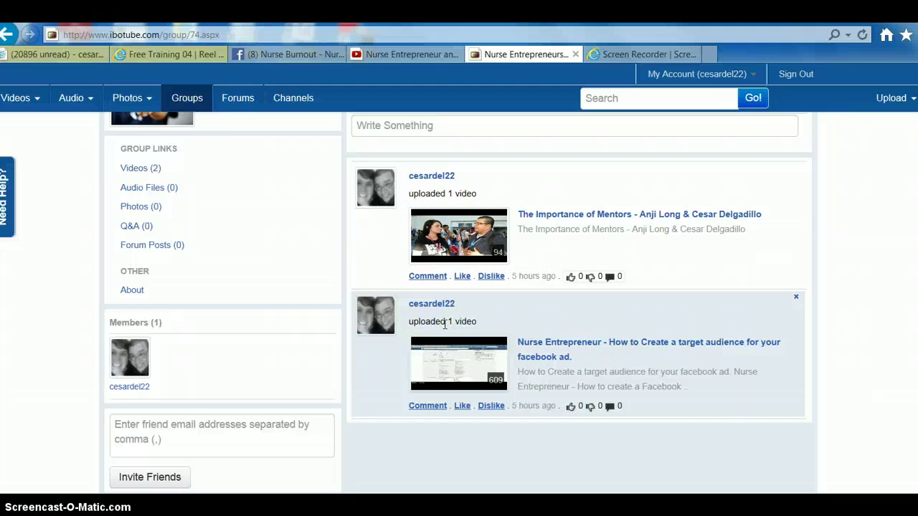
{"action": "scroll", "coordinate": [380, 303], "scroll_direction": "up", "scroll_amount": 3}
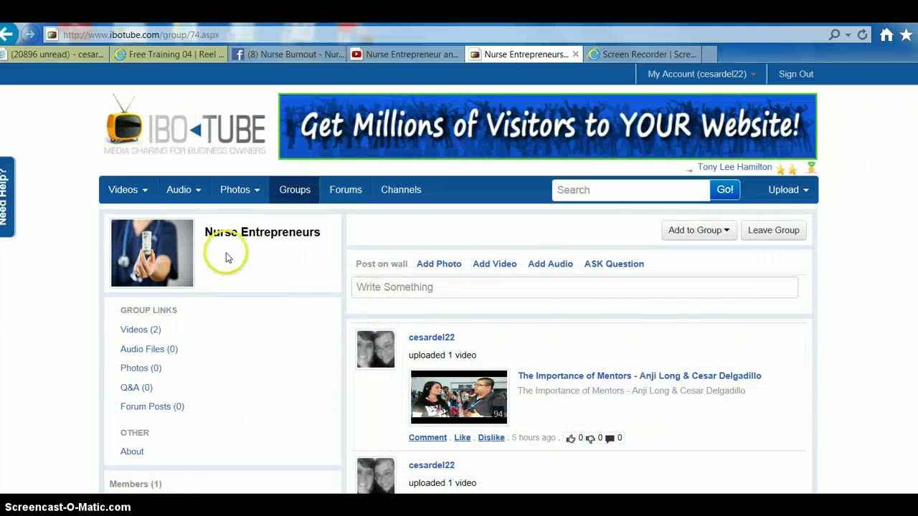